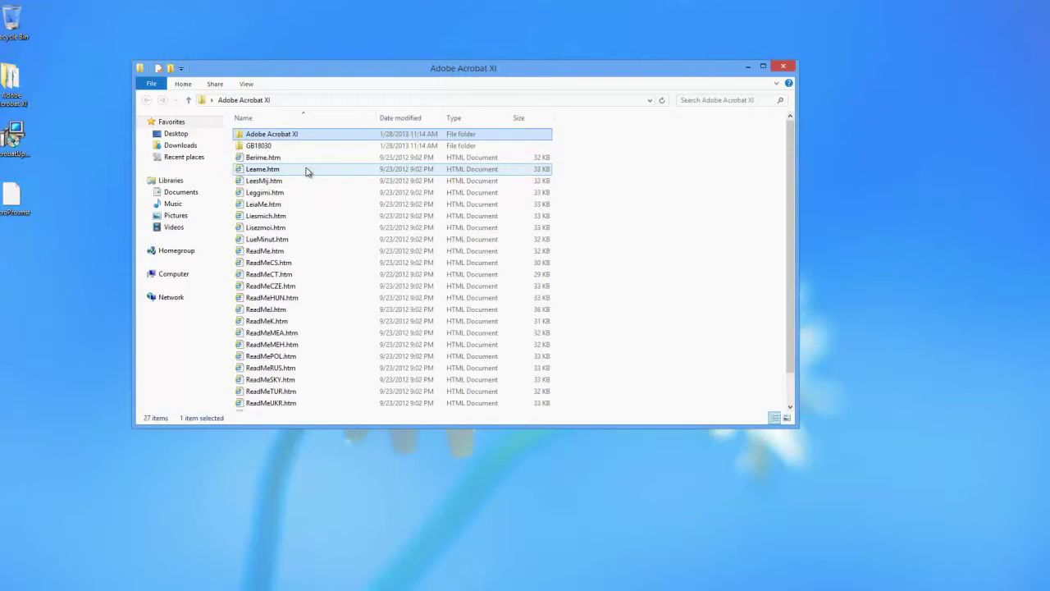
Copy all 27 items from the Adobe Acrobat XI folder into the empty C:\AXIBootstrapper folder.
key("ctrl+a")
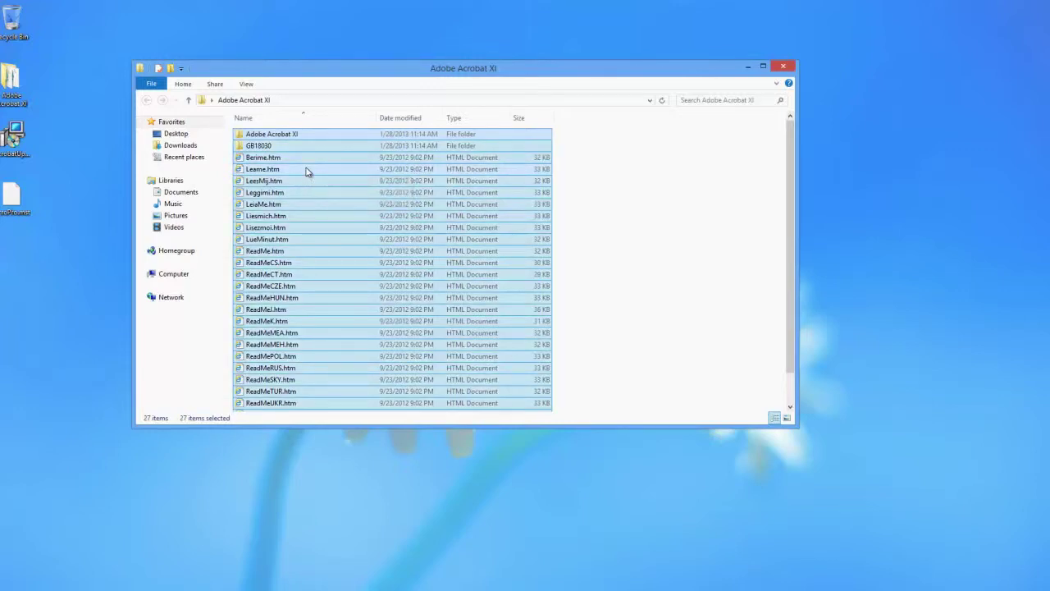
right_click(306, 171)
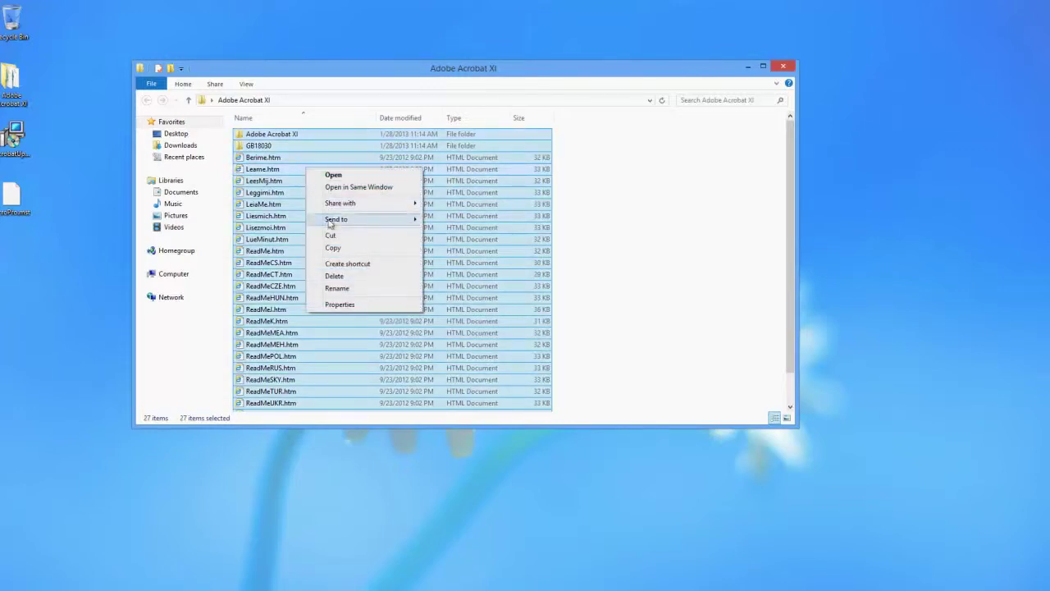
left_click(332, 248)
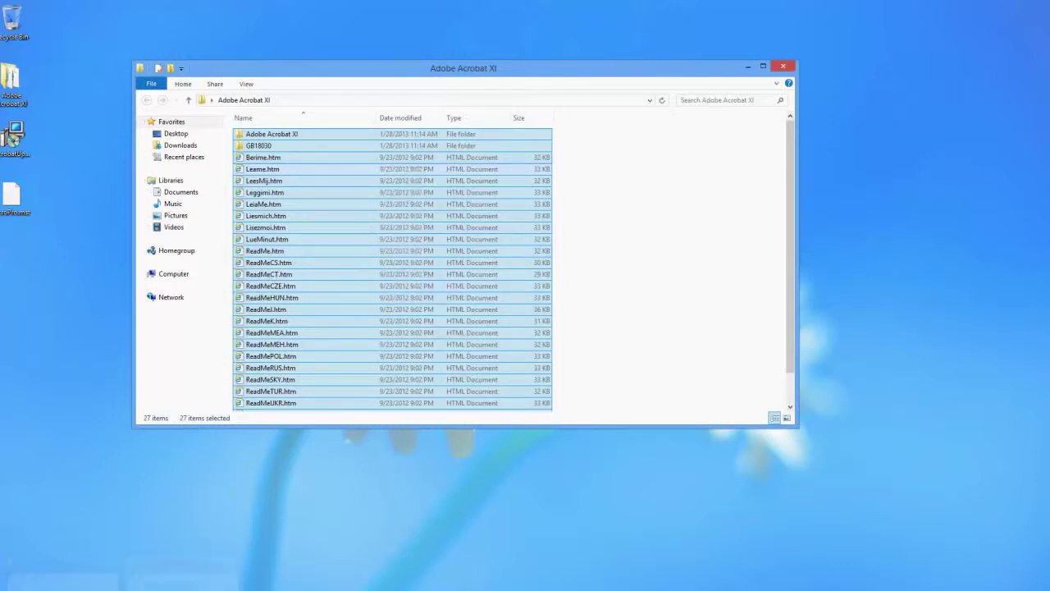
mouse_move(62, 575)
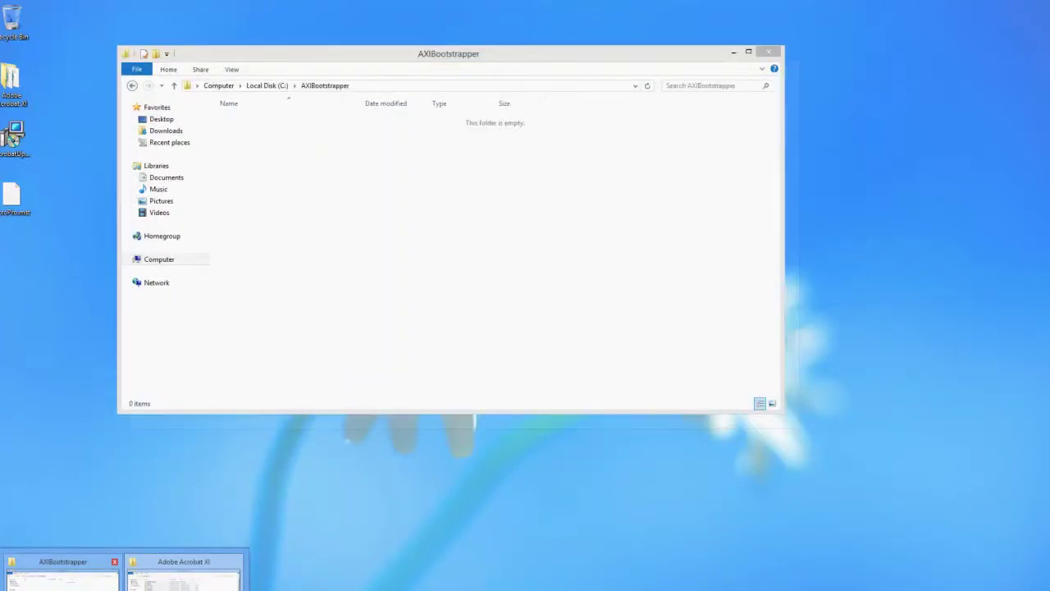
left_click(63, 574)
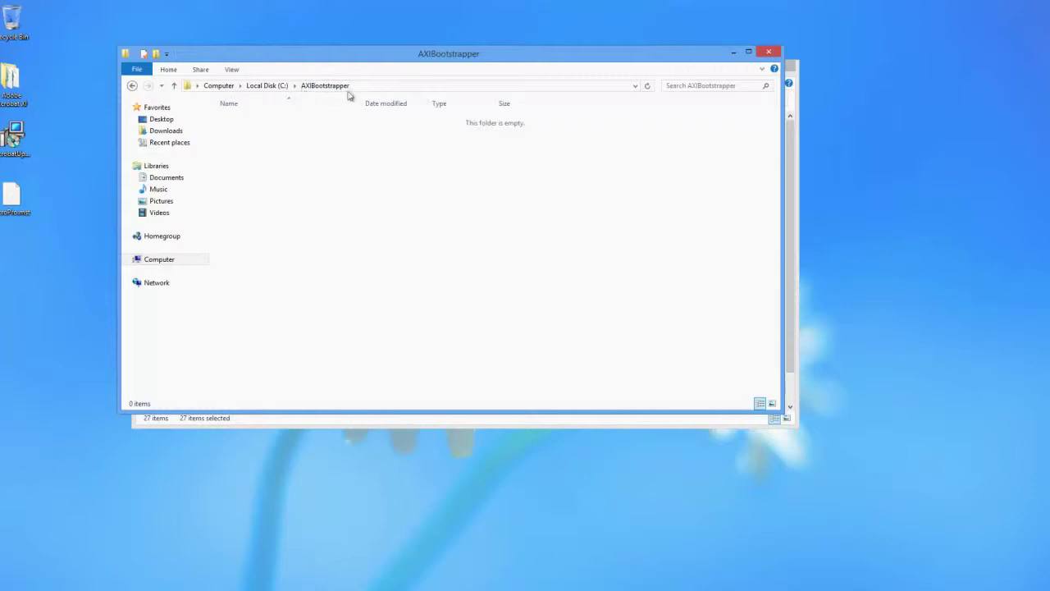
right_click(285, 197)
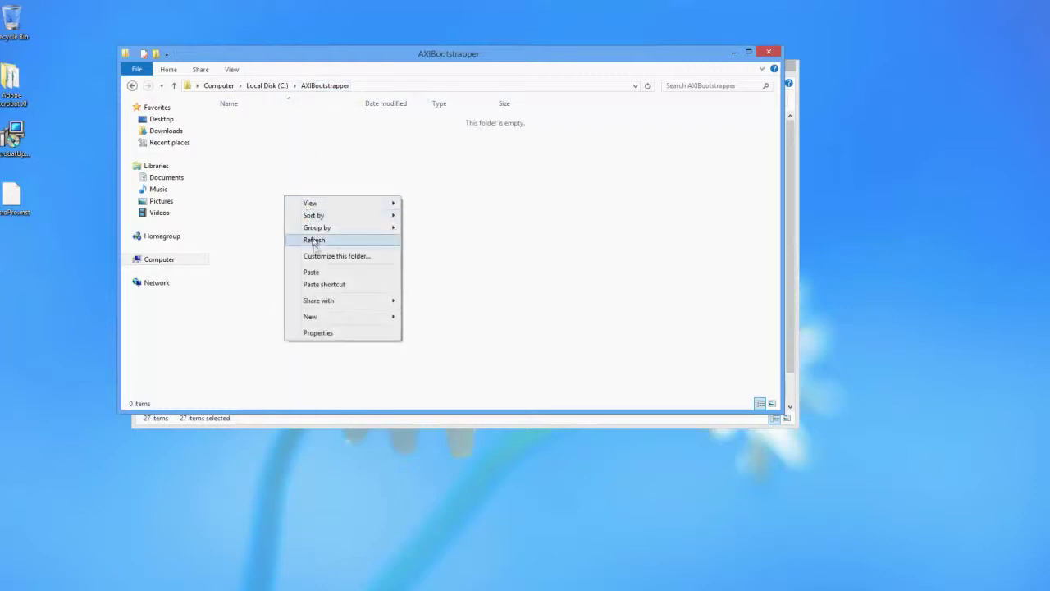
left_click(319, 272)
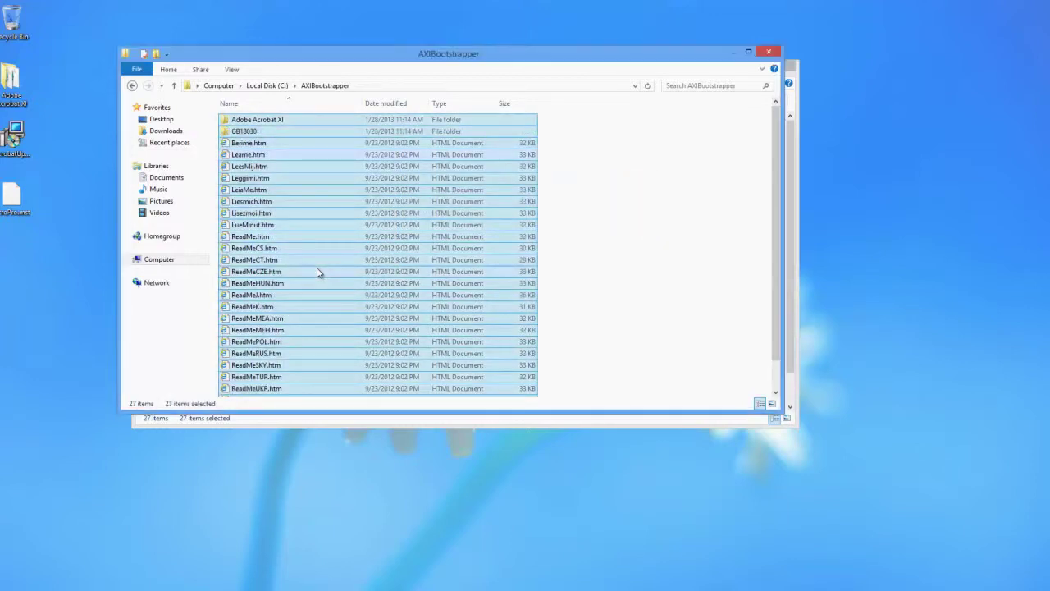
Open the Adobe Acrobat XI subfolder and paste AcrobatUpd11001.msp and AcroPro.mst from the desktop into it.
double_click(258, 121)
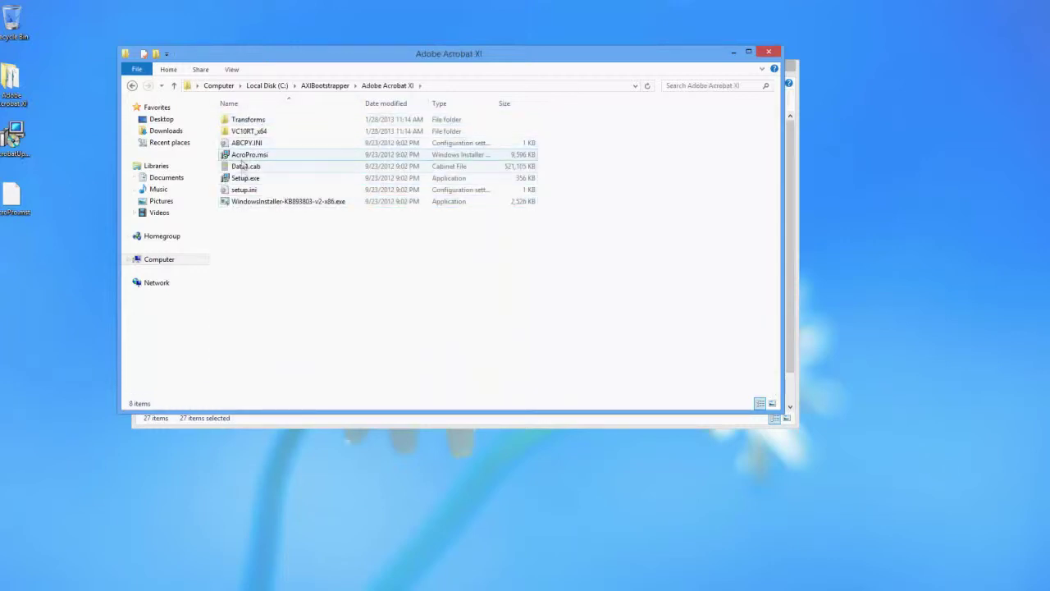
left_click(15, 139)
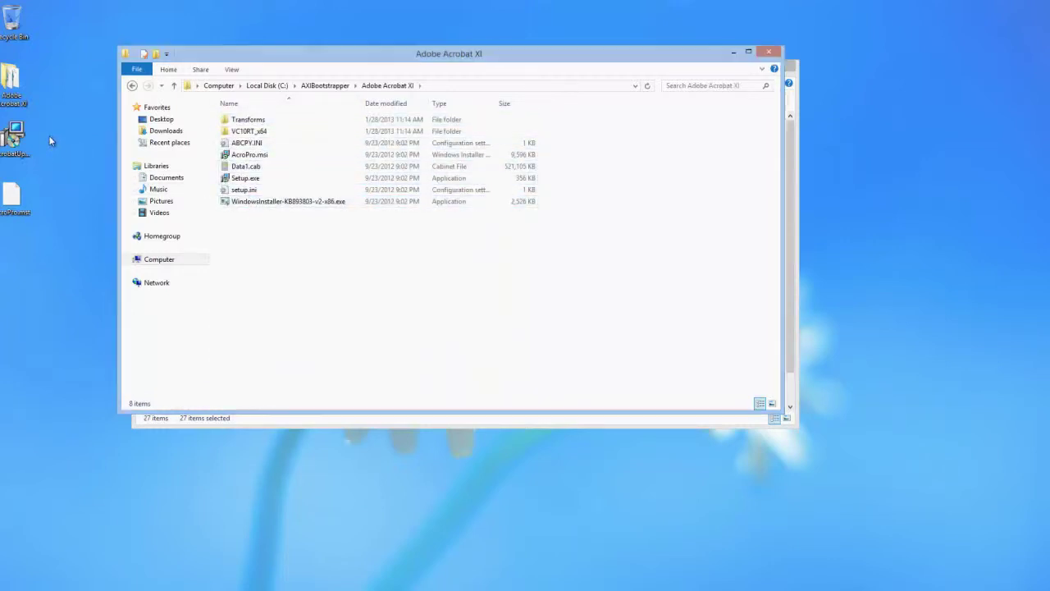
right_click(10, 205)
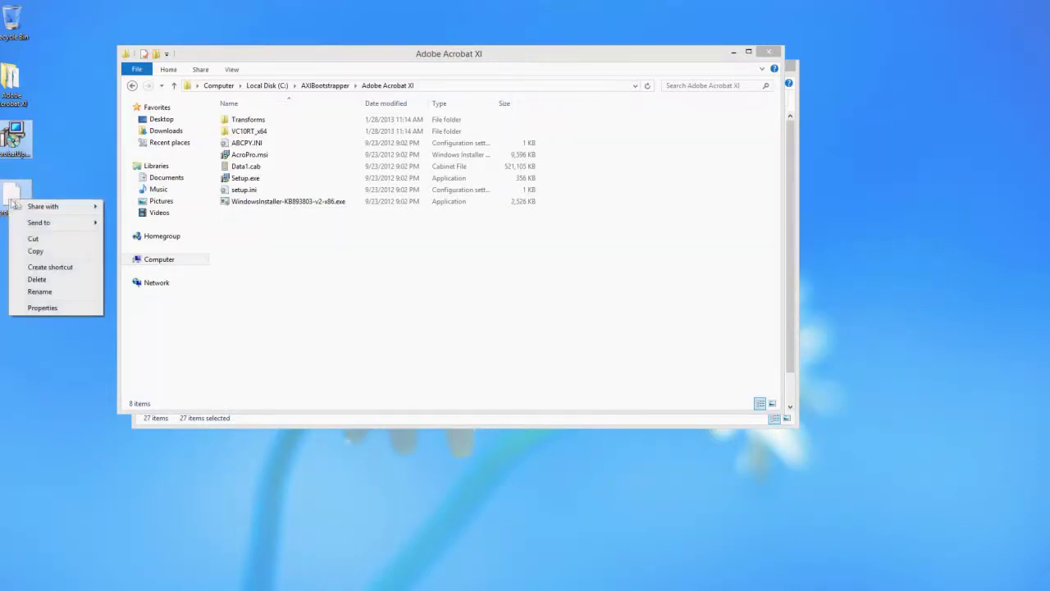
left_click(35, 251)
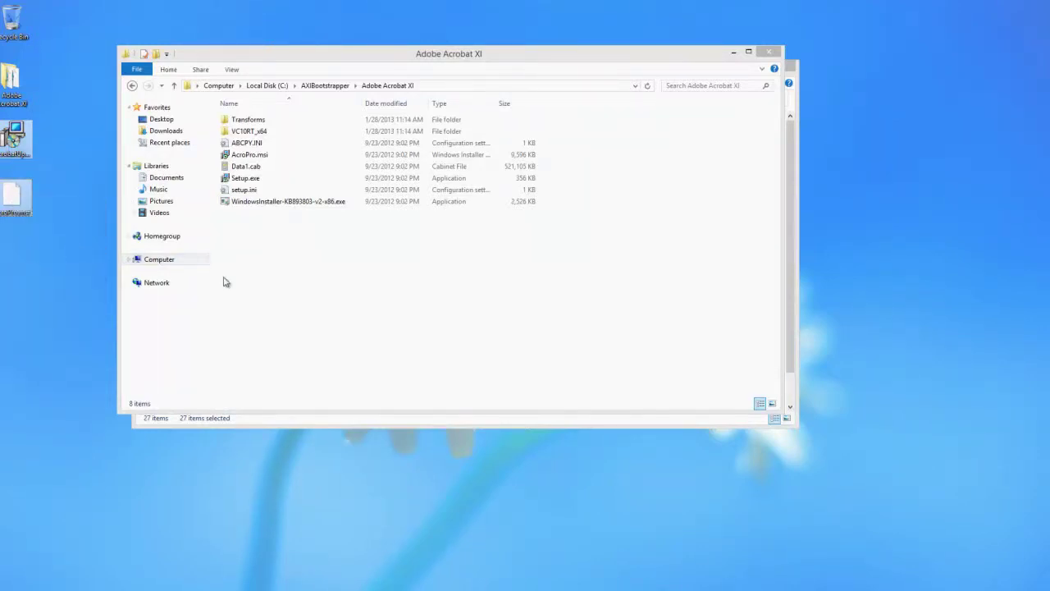
left_click(271, 269)
right_click(272, 270)
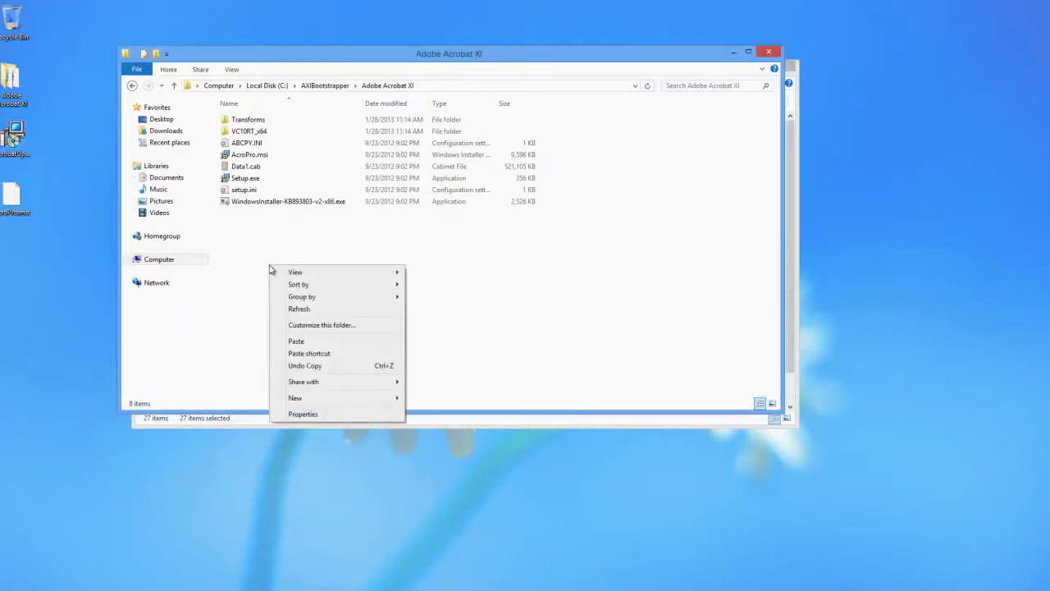
left_click(298, 342)
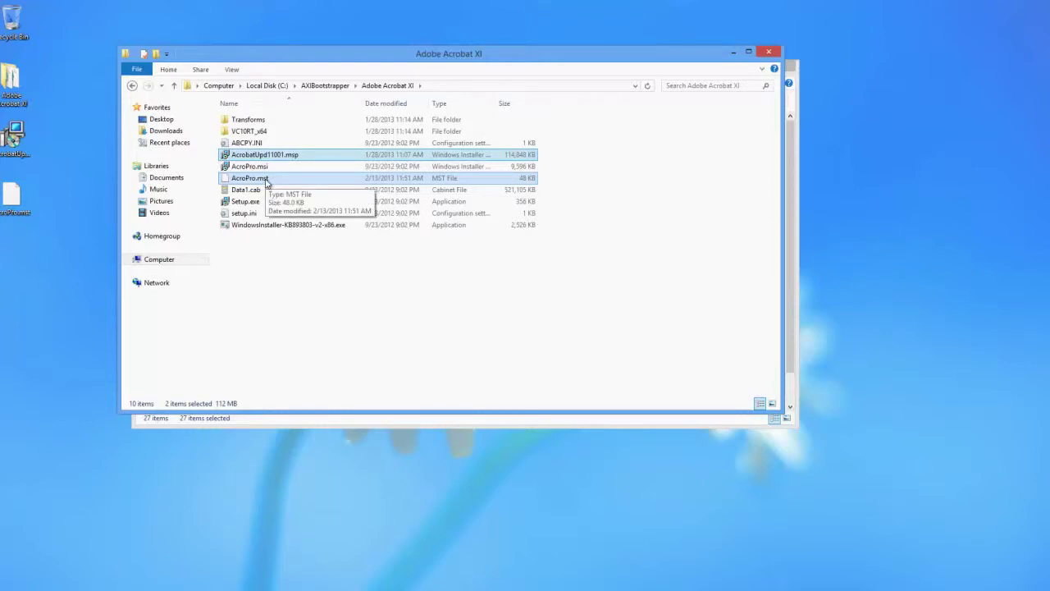
Copy the file name AcrobatUpd11001.msp to the clipboard.
left_click(274, 158)
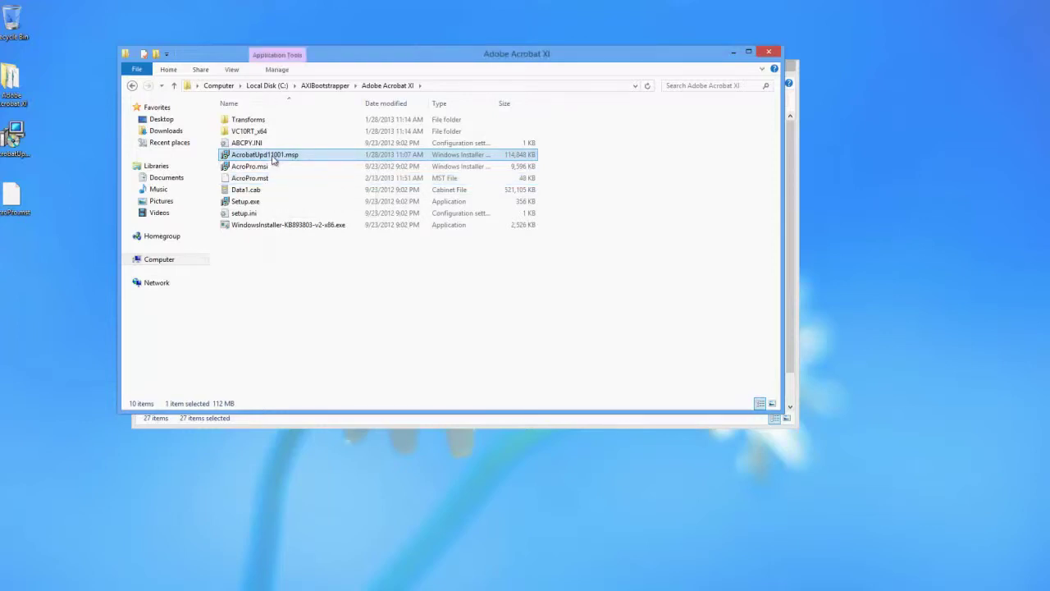
left_click(273, 157)
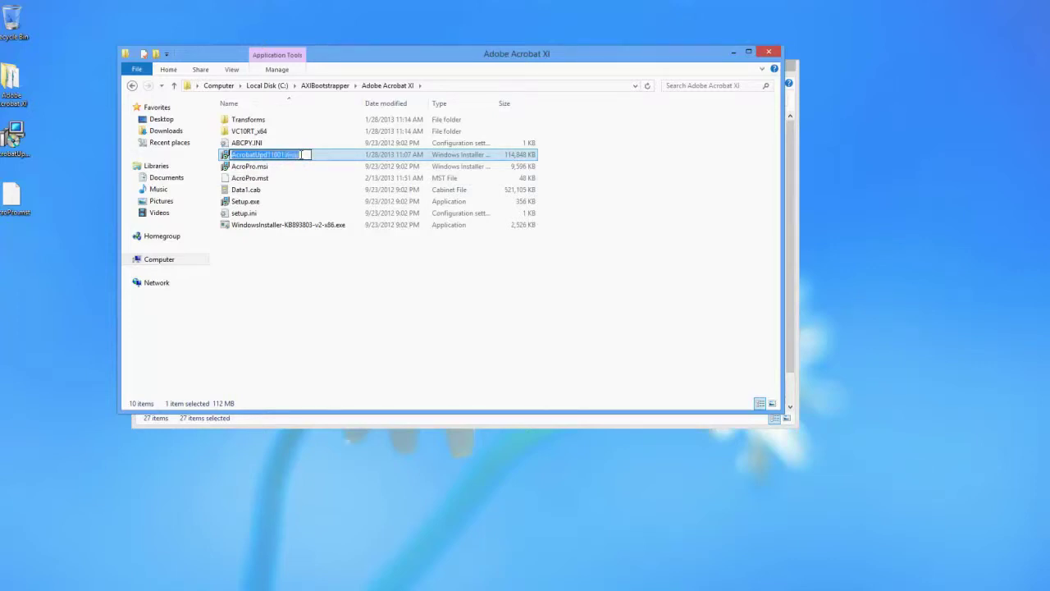
right_click(301, 155)
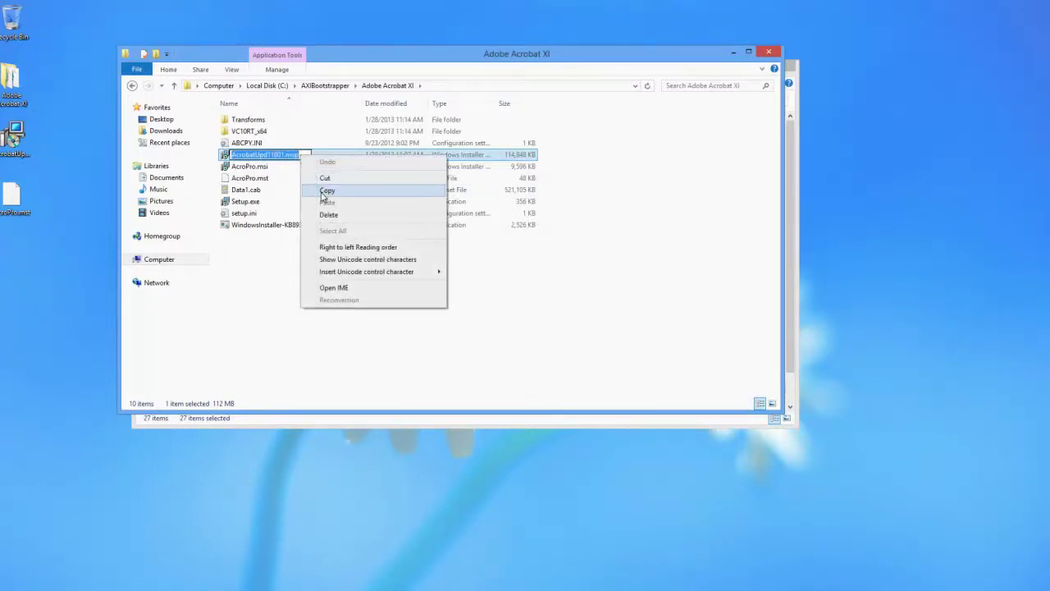
left_click(325, 191)
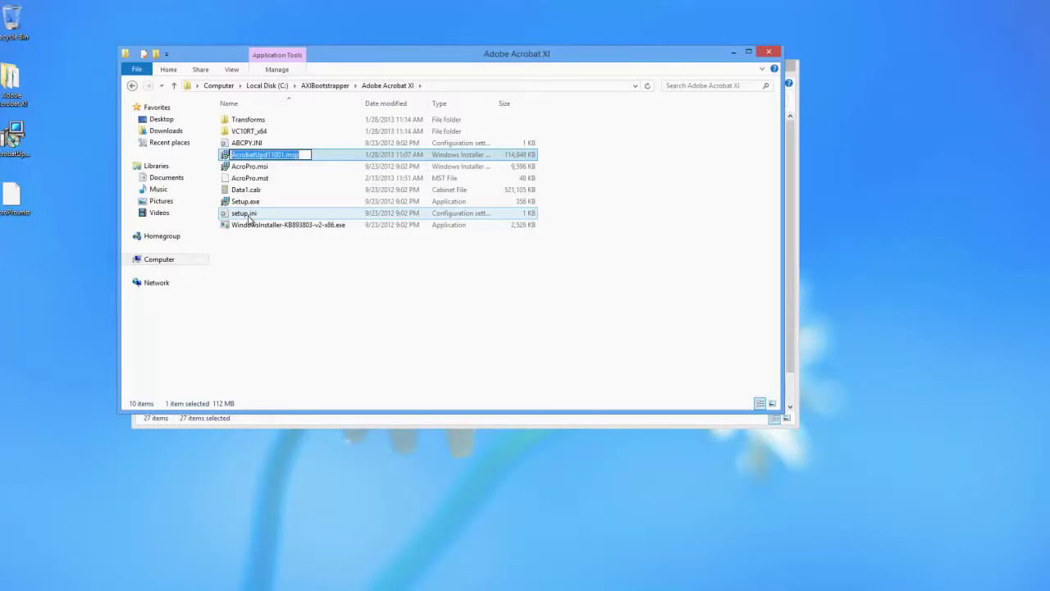
right_click(249, 218)
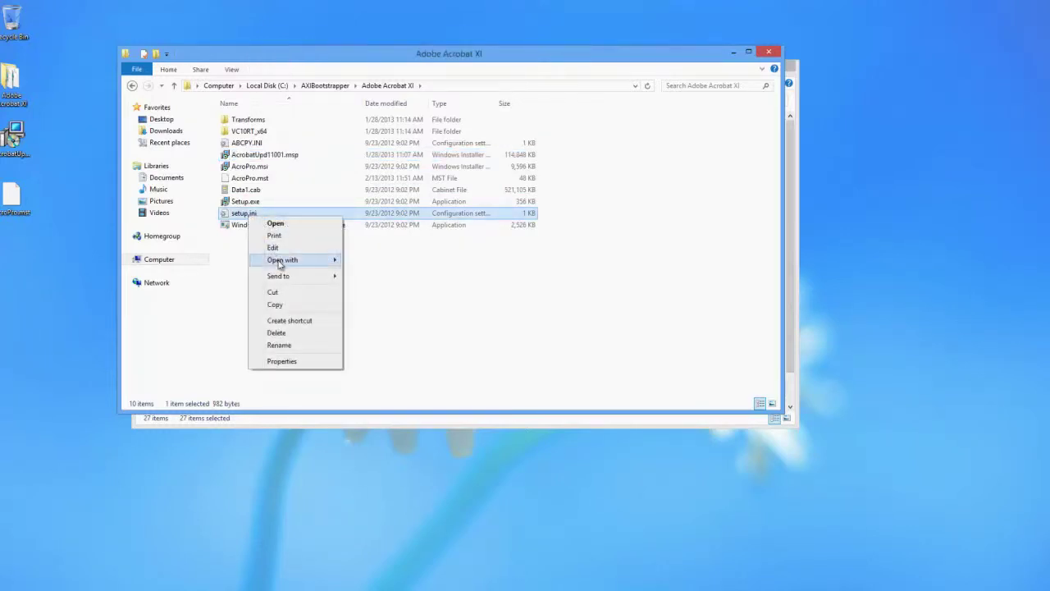
Open setup.ini as plain text in Notepad and maximize the window.
mouse_move(279, 262)
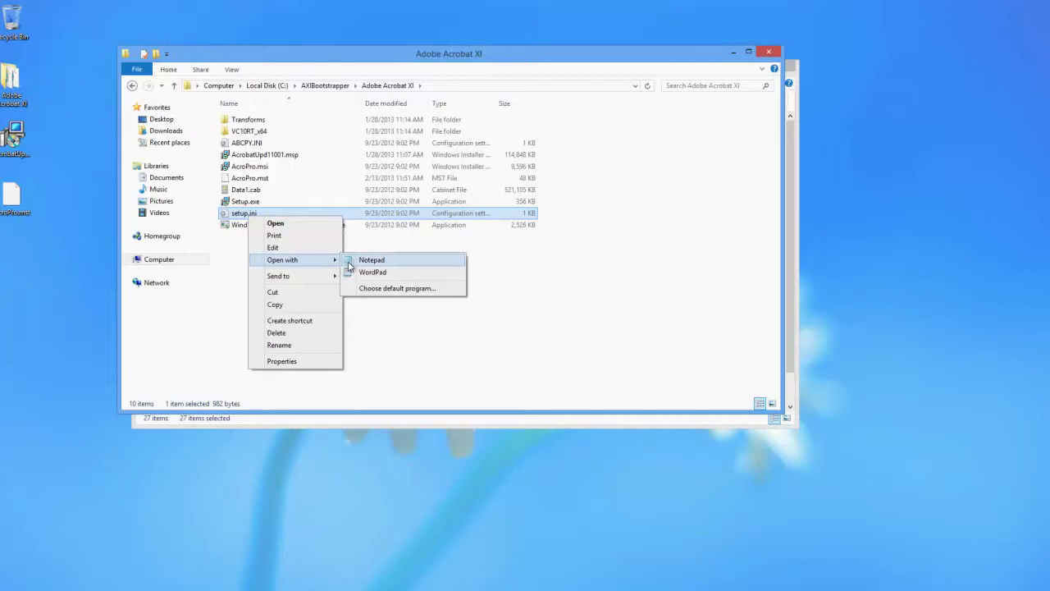
left_click(369, 260)
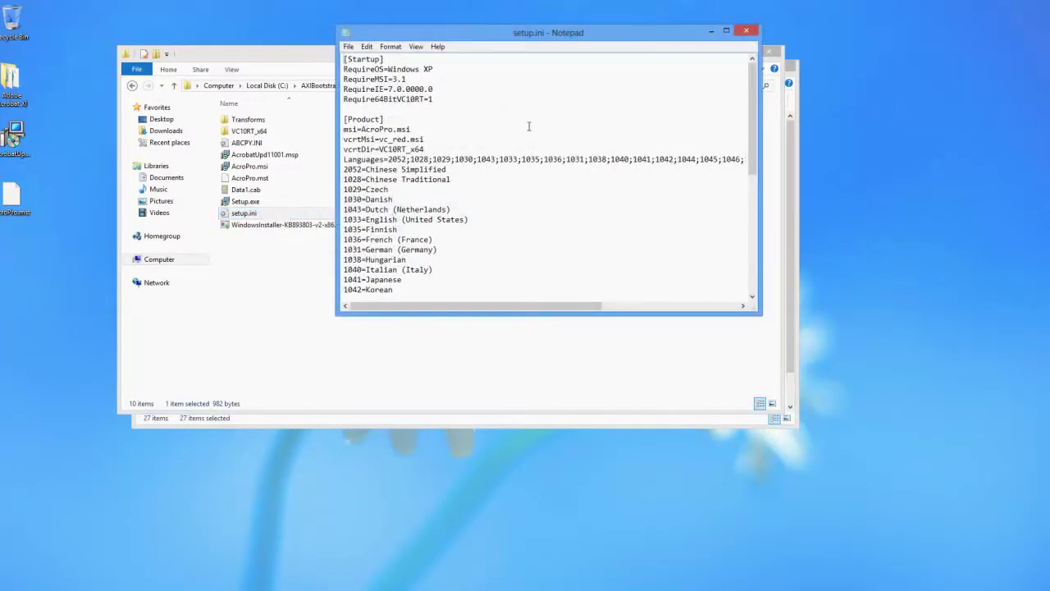
left_click(726, 32)
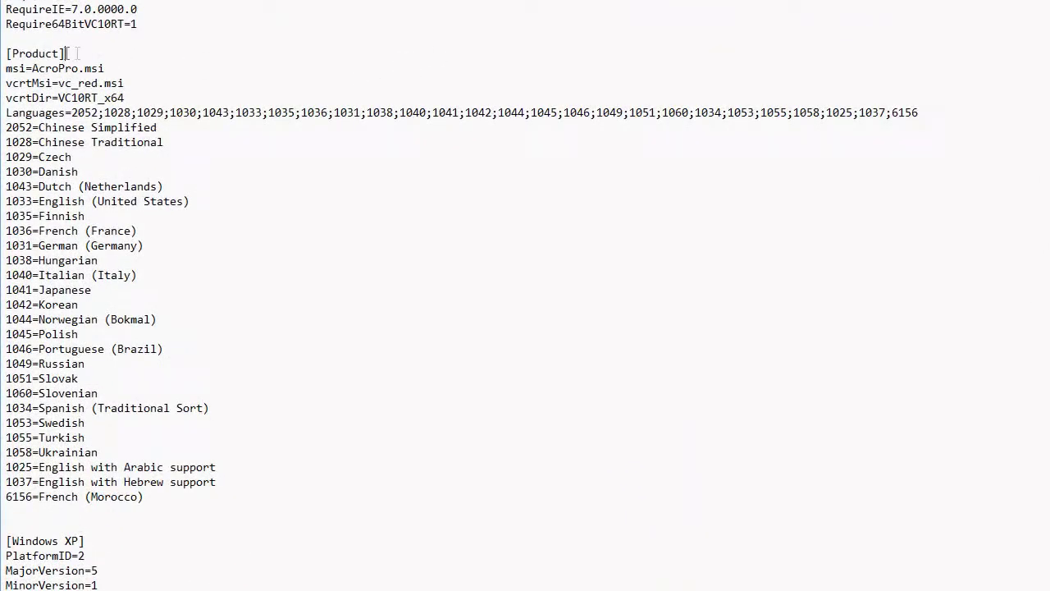
Add a new line PATCH=AcrobatUpd11001.msp after 6156=French (Morocco) in the [Product] section.
left_click_drag(66, 54, 5, 54)
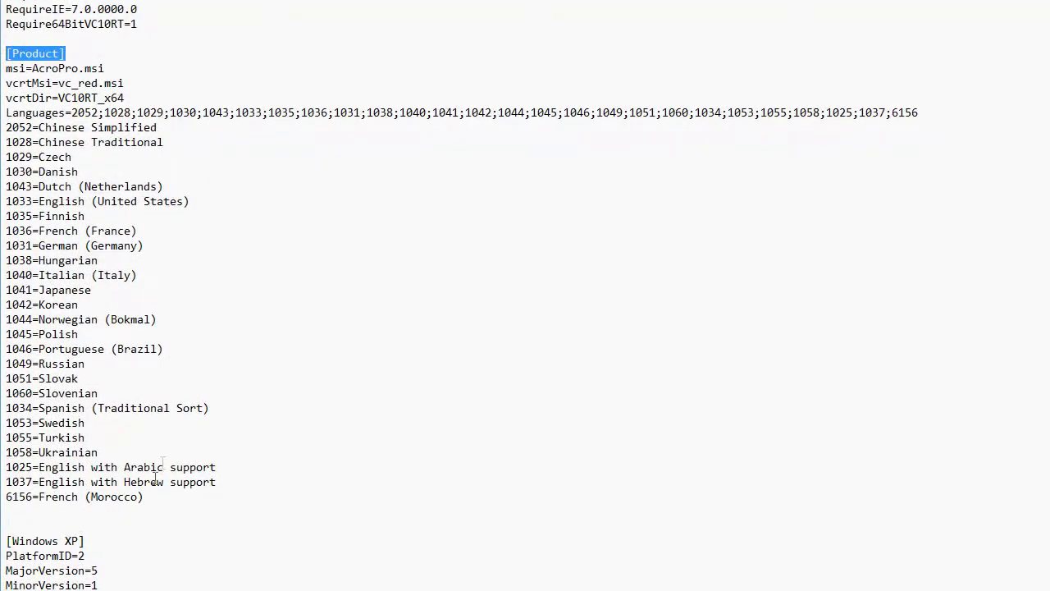
left_click(159, 503)
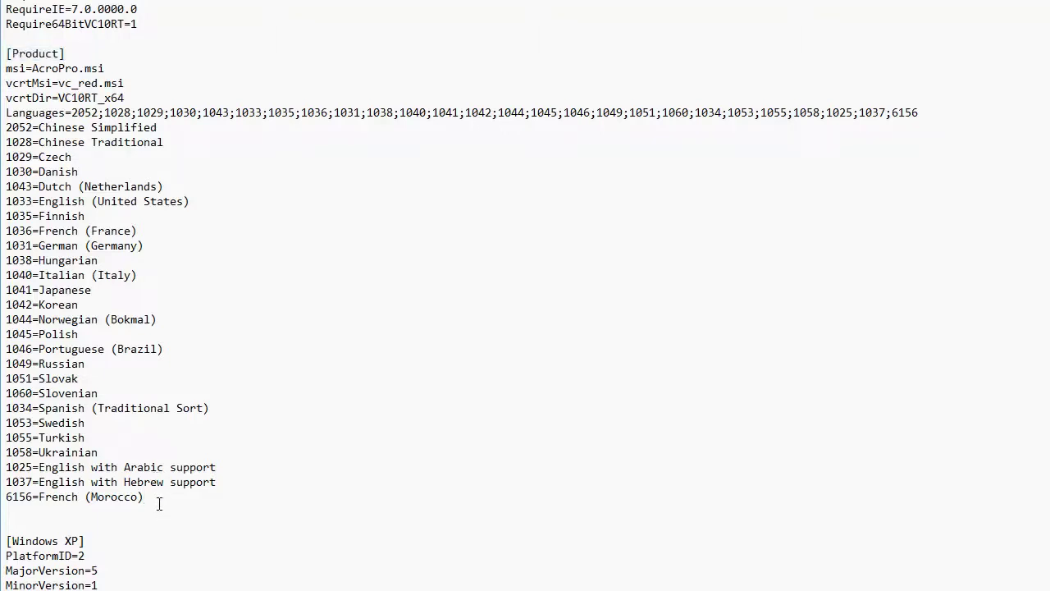
key("Return")
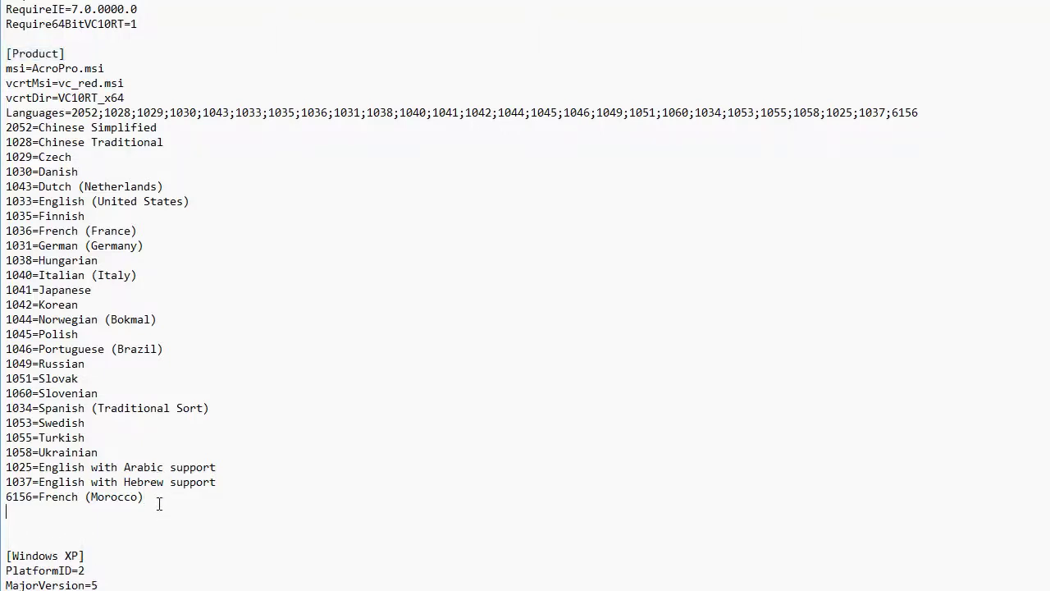
type("P")
type("ATCH")
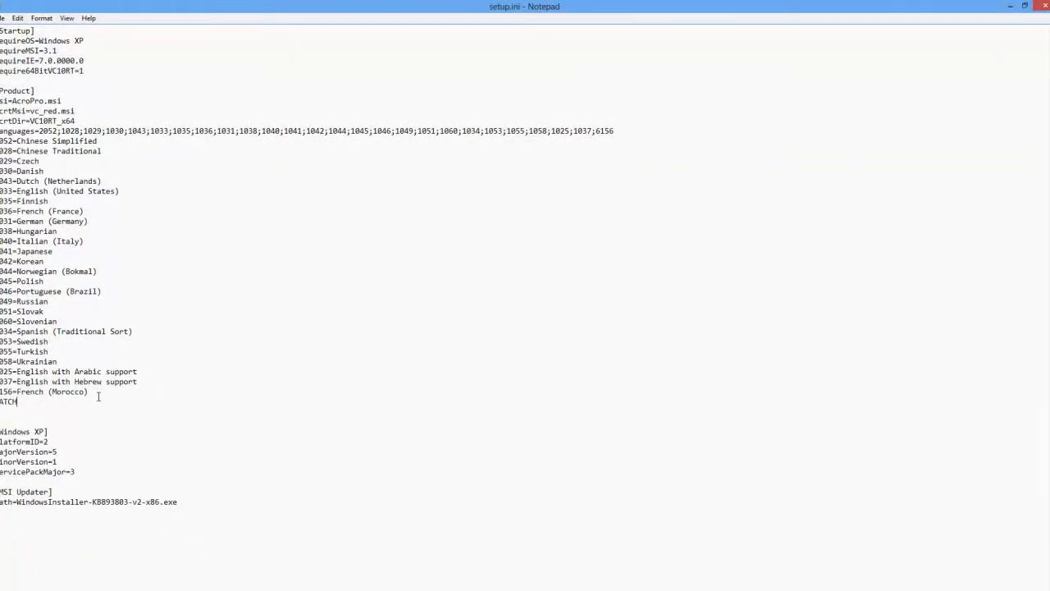
type("=")
right_click(51, 410)
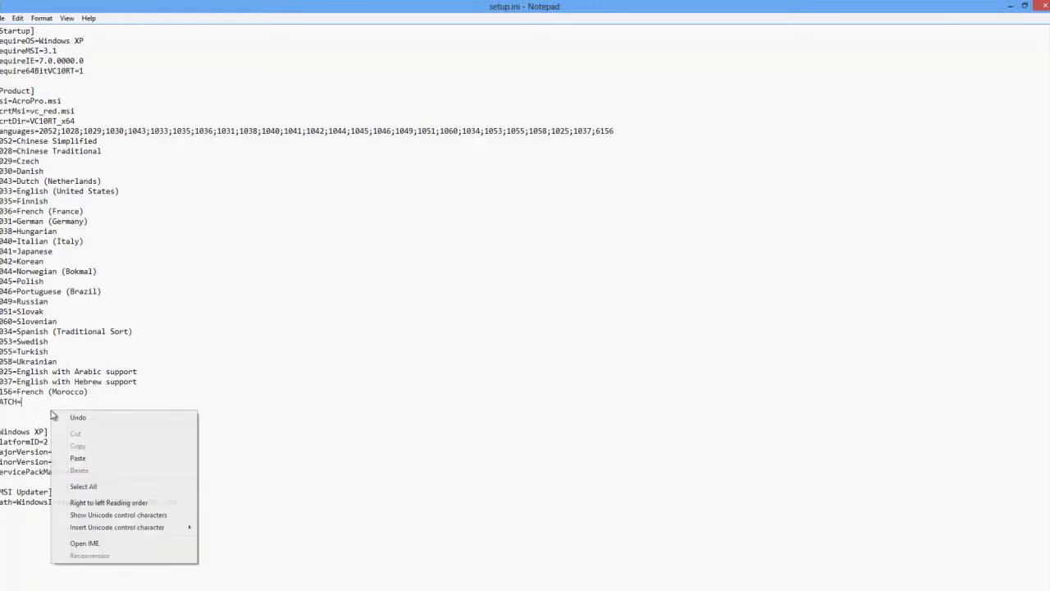
left_click(77, 460)
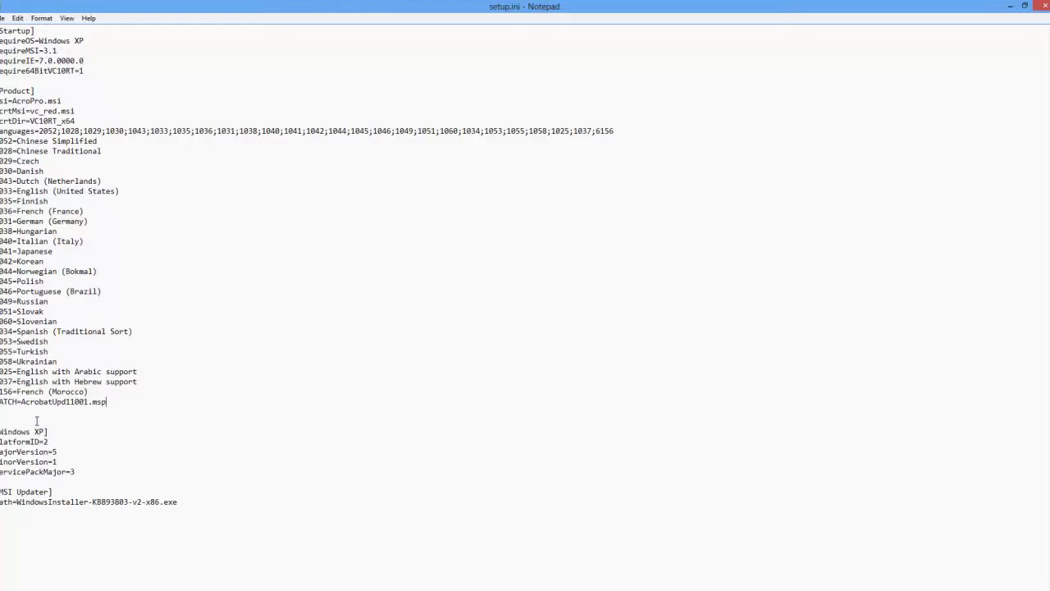
Add the line CmdLine=TRANSFORMS="AcroPro.mst" below the PATCH entry.
key("Return")
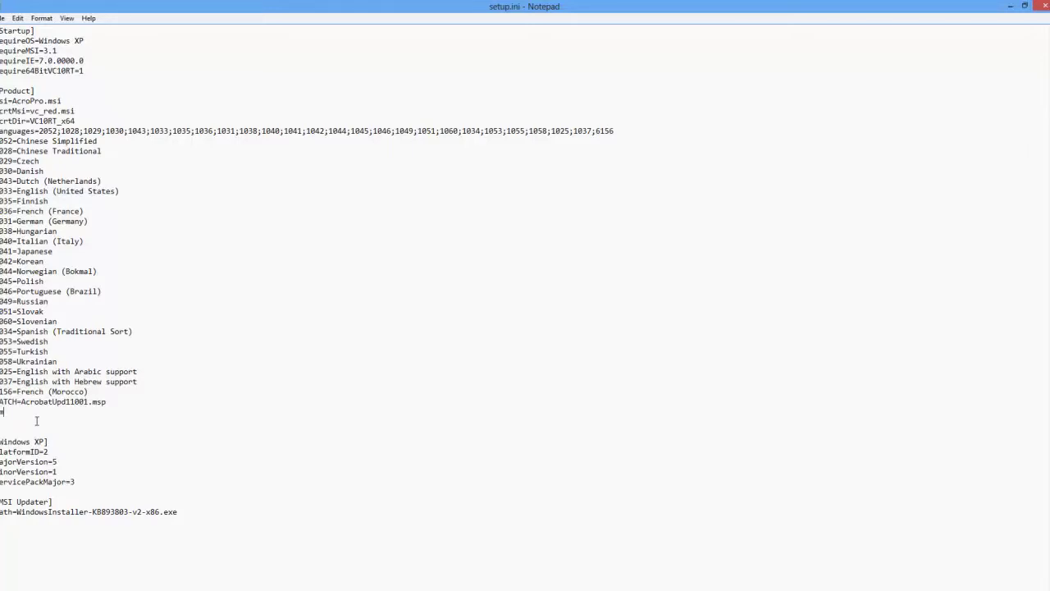
type("CmdLine")
type("TRANSFORMS=")
type("\"")
type("Ac")
type("Pro.mst\"")
Save setup.ini and exit Notepad.
left_click(2, 20)
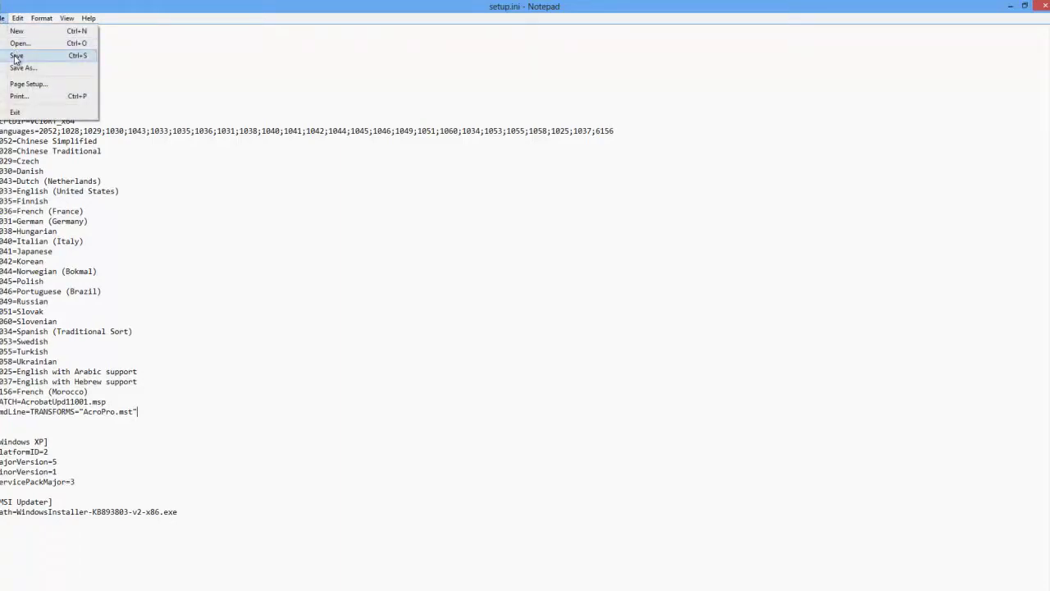
left_click(15, 56)
left_click(3, 19)
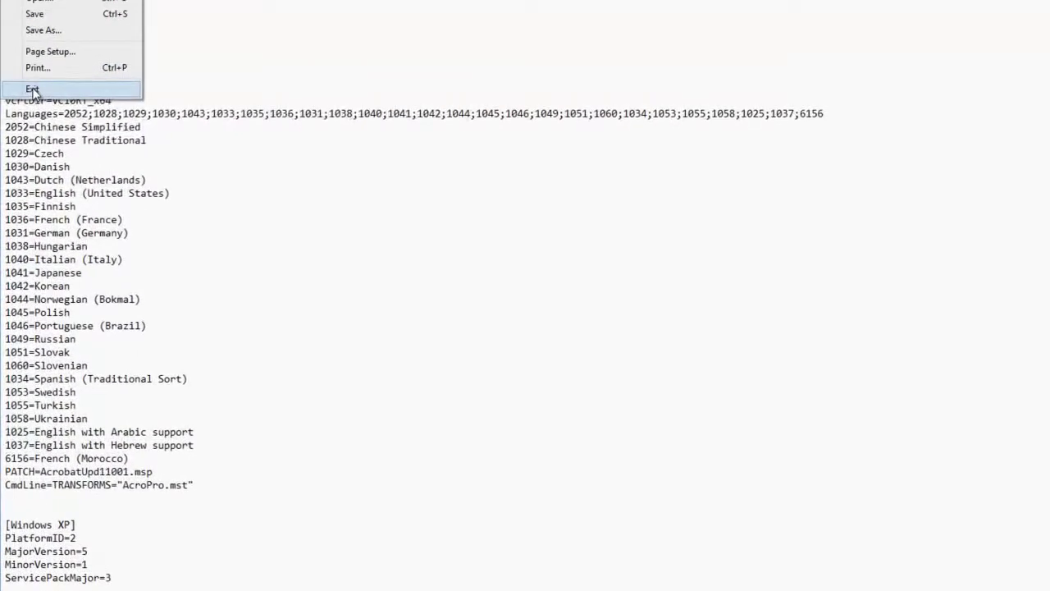
left_click(33, 88)
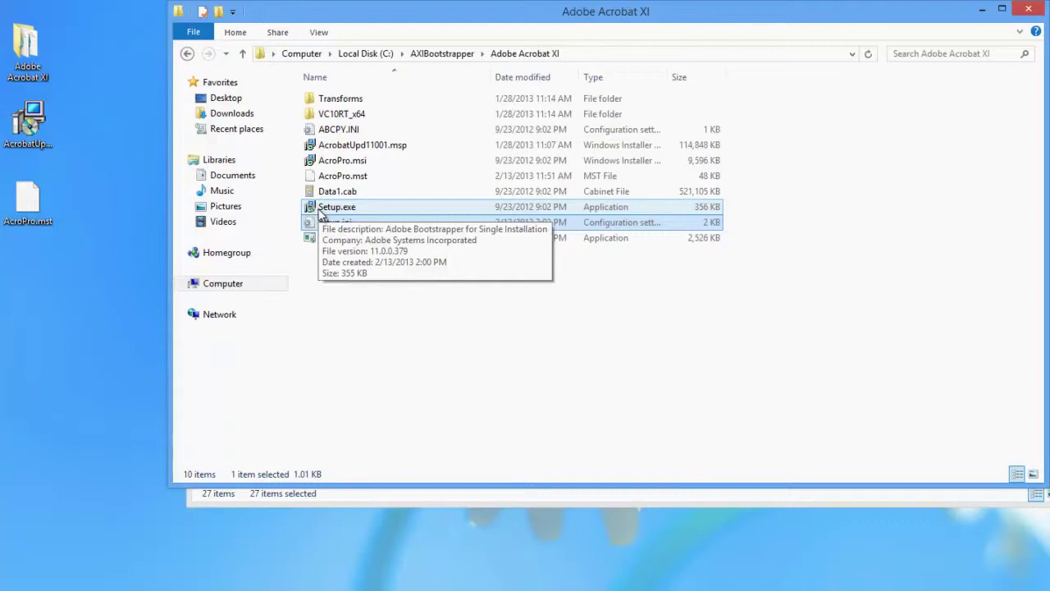
Select Setup.exe in the Adobe Acrobat XI folder and launch the bootstrapper.
left_click(321, 210)
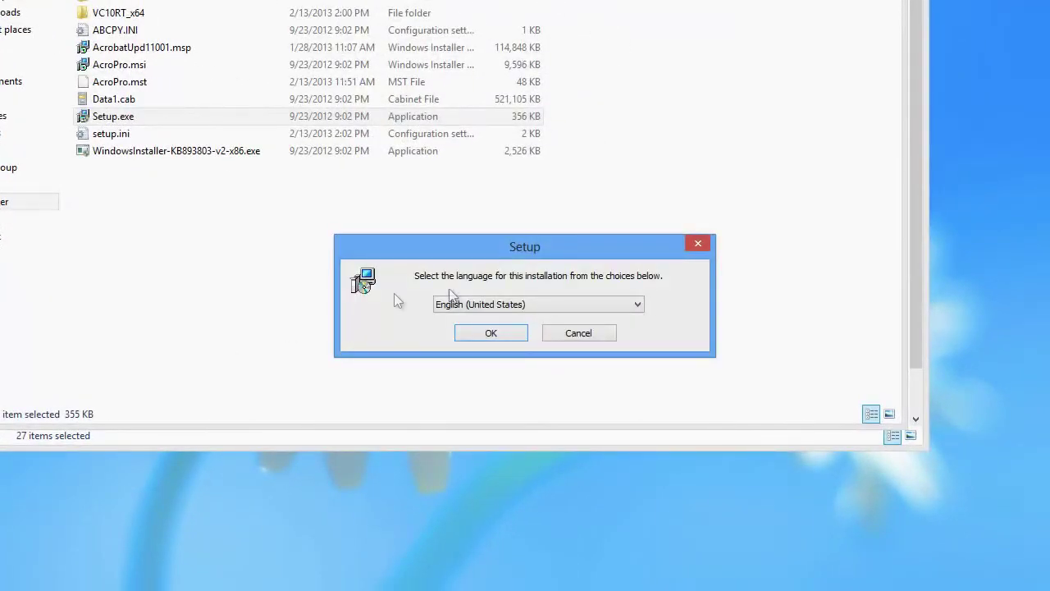
Accept English (United States), keep Acrobat as default PDF viewer, Typical setup, default Acrobat 11.0 folder.
left_click(492, 335)
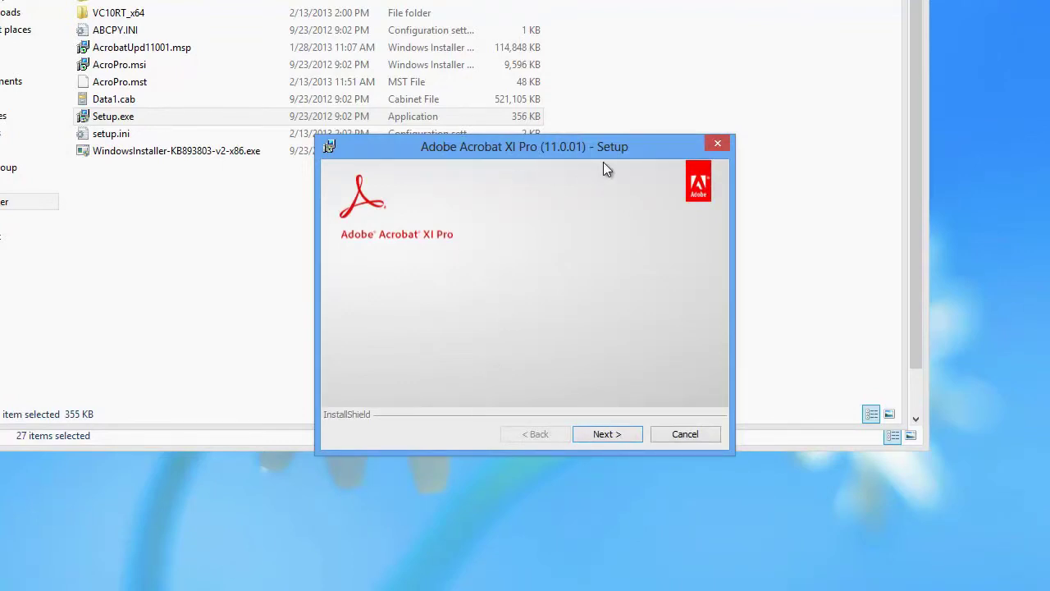
left_click(603, 435)
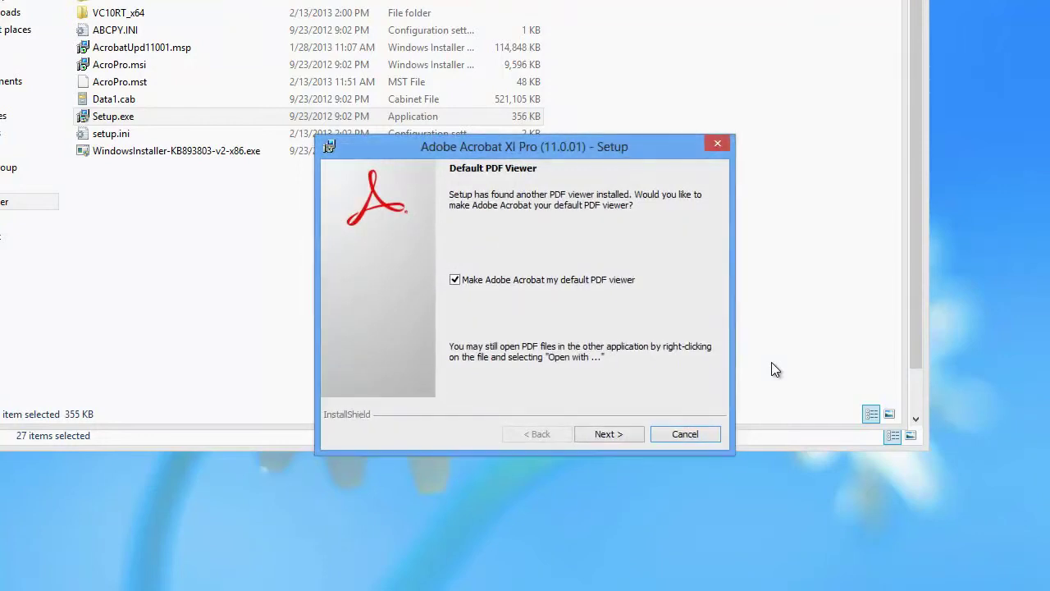
left_click(609, 434)
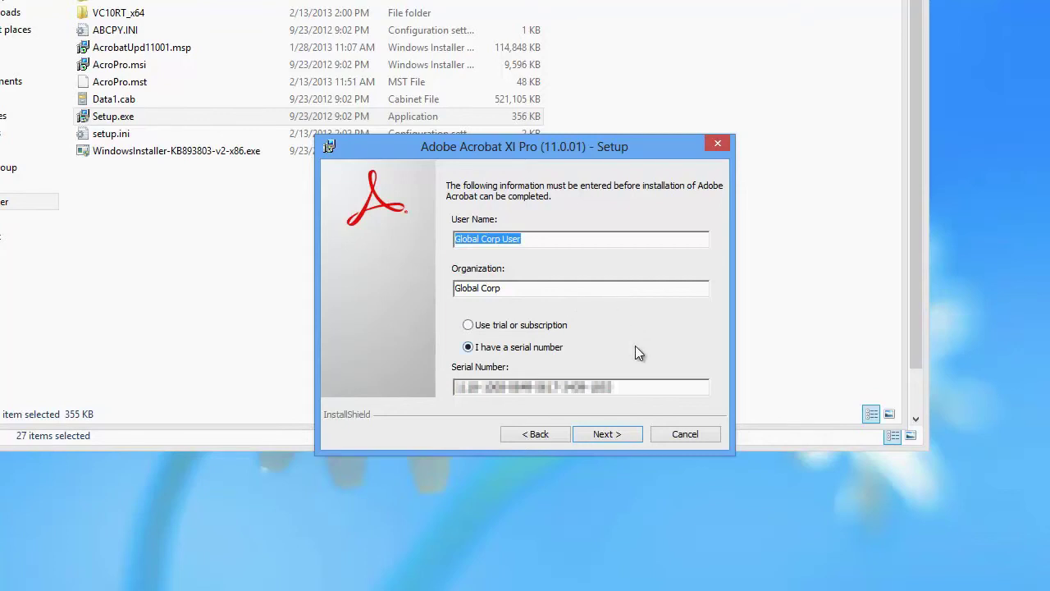
left_click(609, 439)
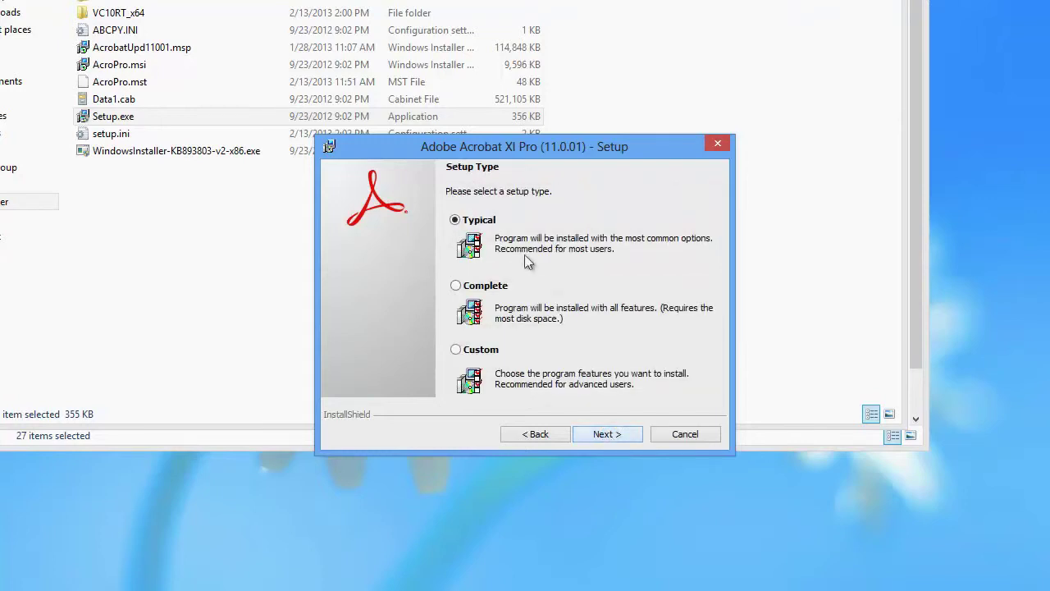
left_click(604, 433)
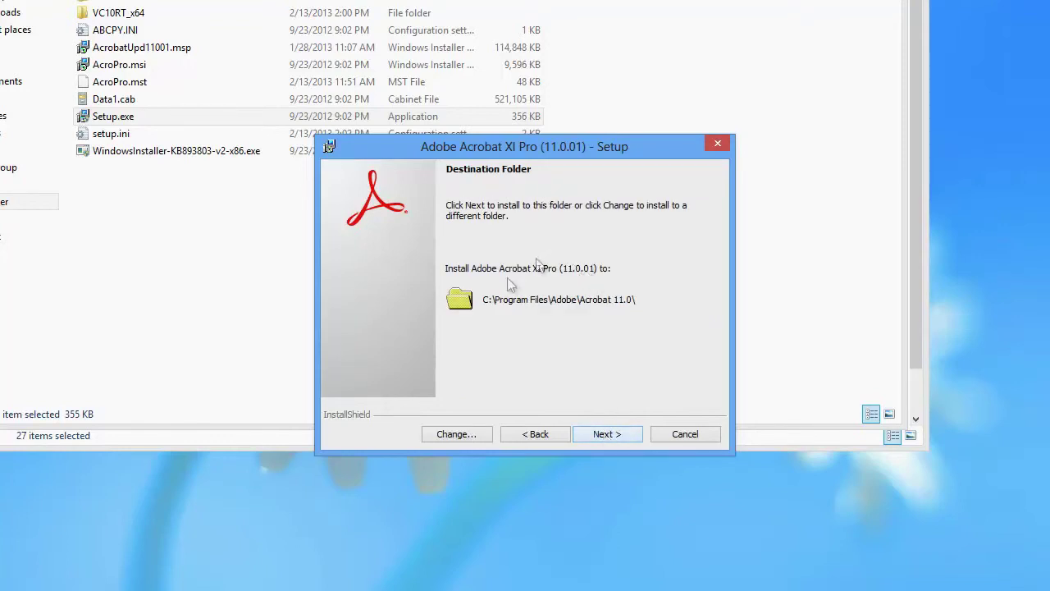
left_click(611, 434)
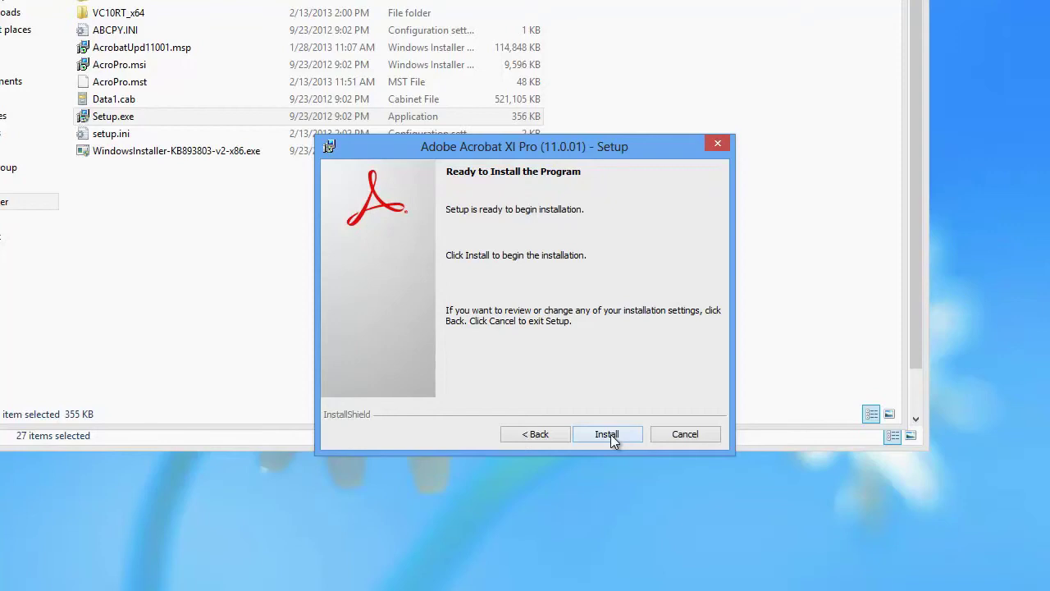
Install Acrobat XI Pro 11.0.01, finish the wizard, and close both File Explorer windows.
left_click(611, 434)
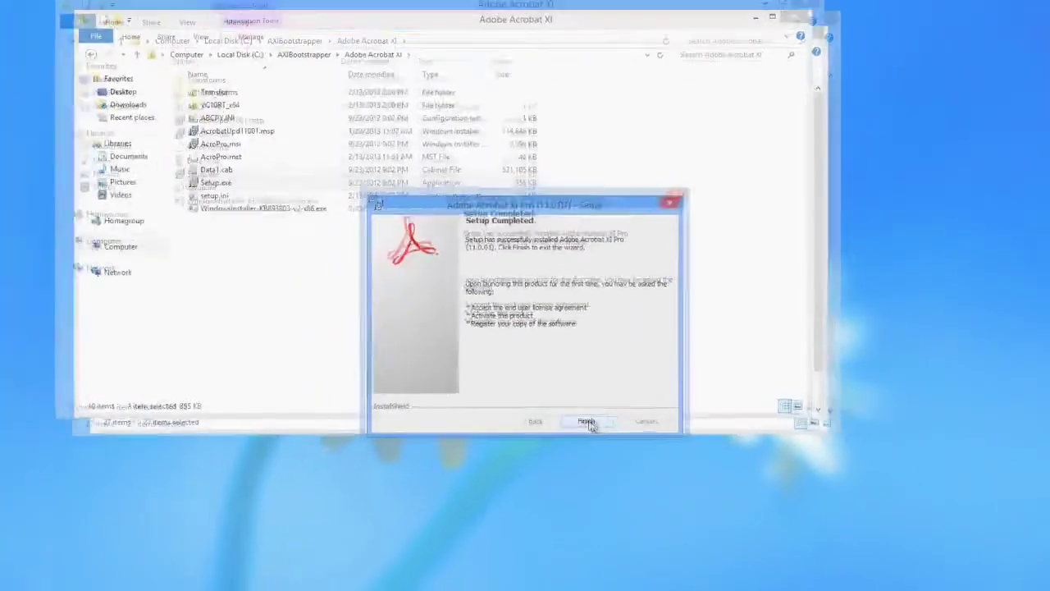
left_click(606, 433)
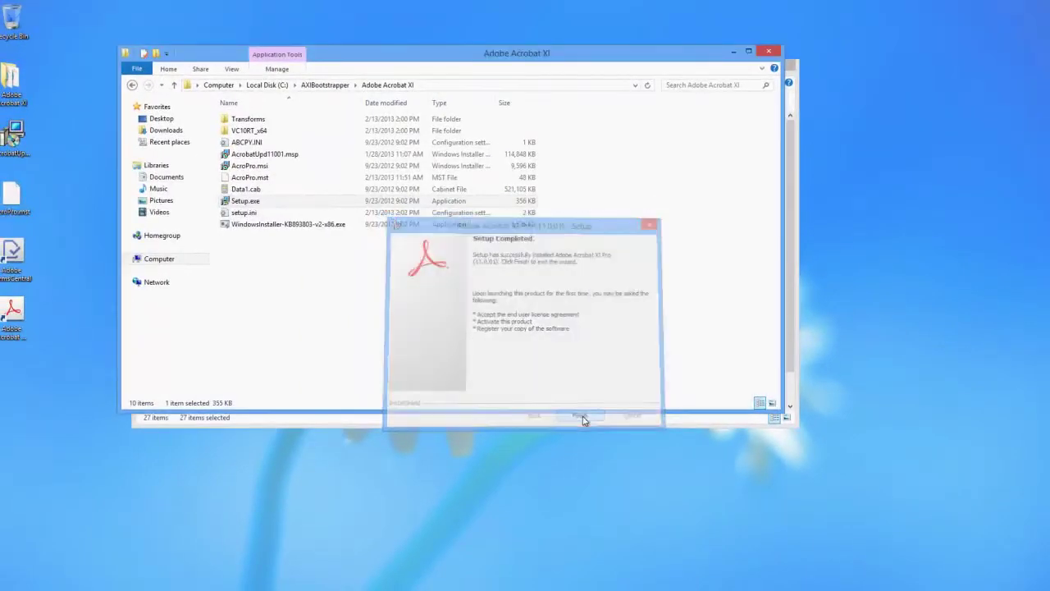
left_click(773, 50)
left_click(784, 66)
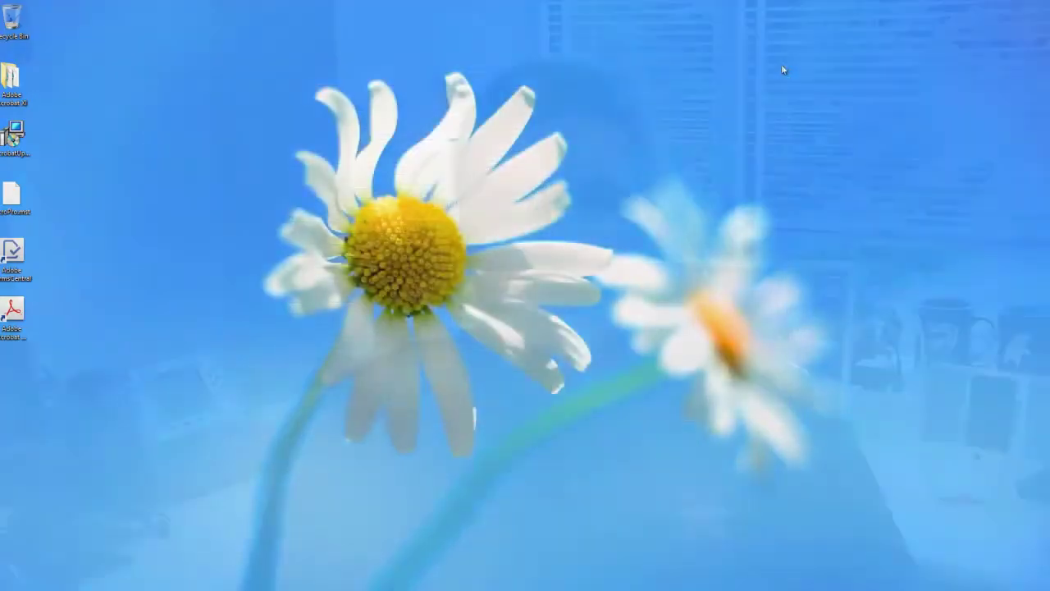